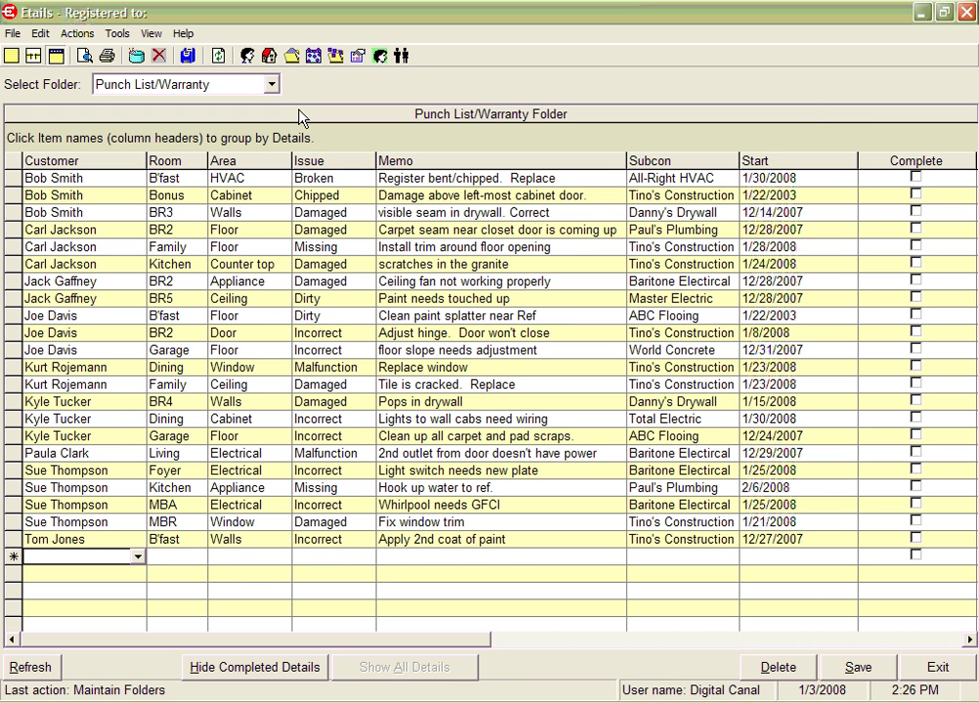
# Step: Add a folder named WCO with the description 'Work Change Orders'
pyautogui.click(291, 57)
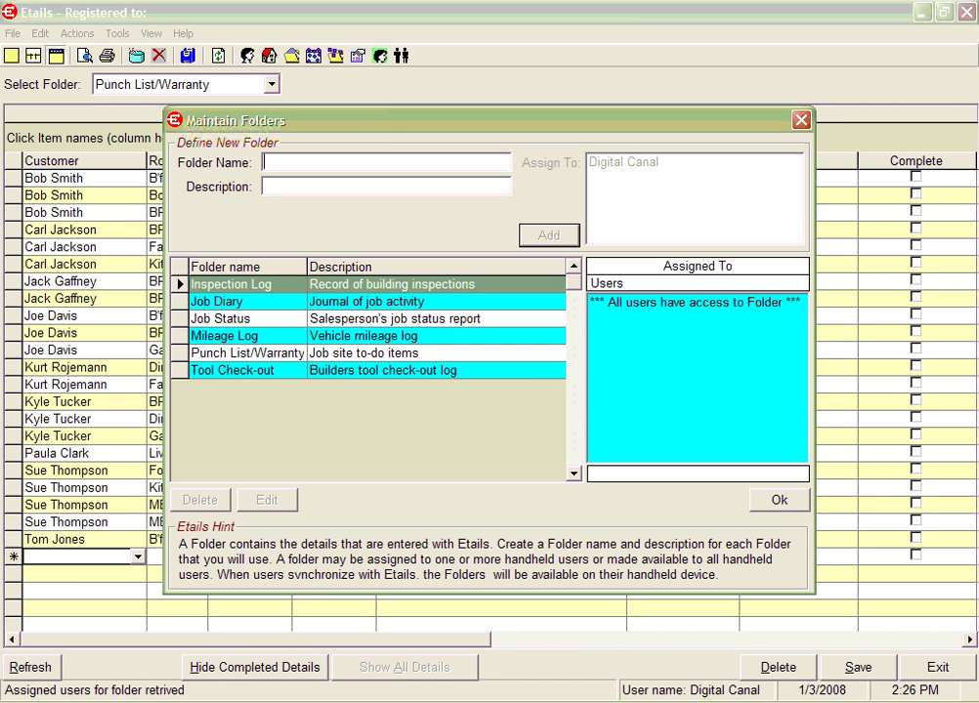
pyautogui.write('WCO')
pyautogui.press('Tab')
pyautogui.write('W')
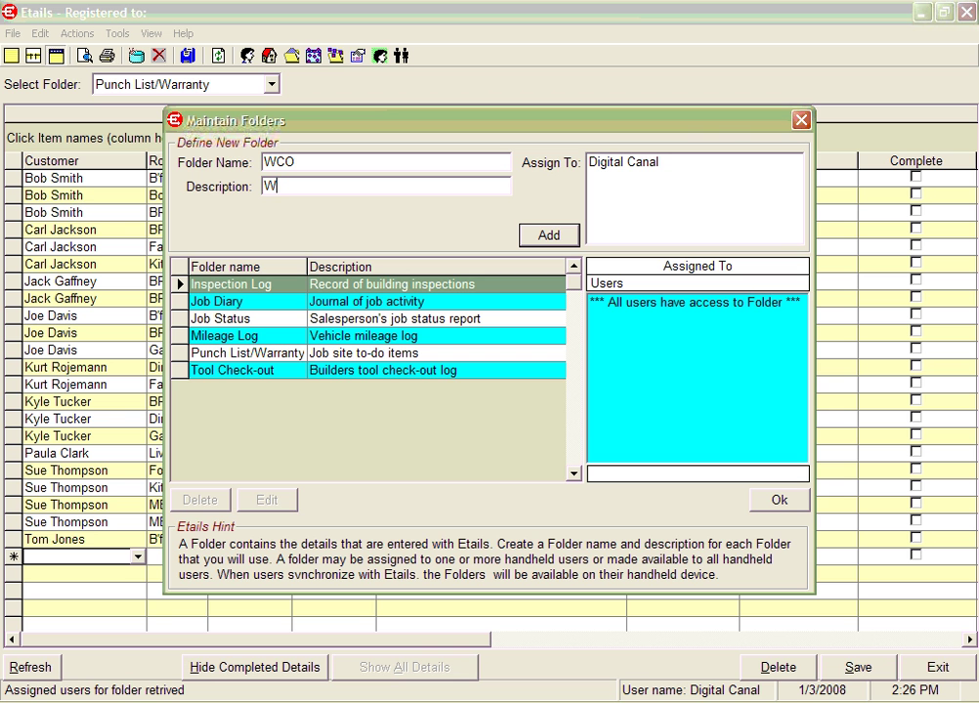
pyautogui.write('ork Cha')
pyautogui.write('nge Or')
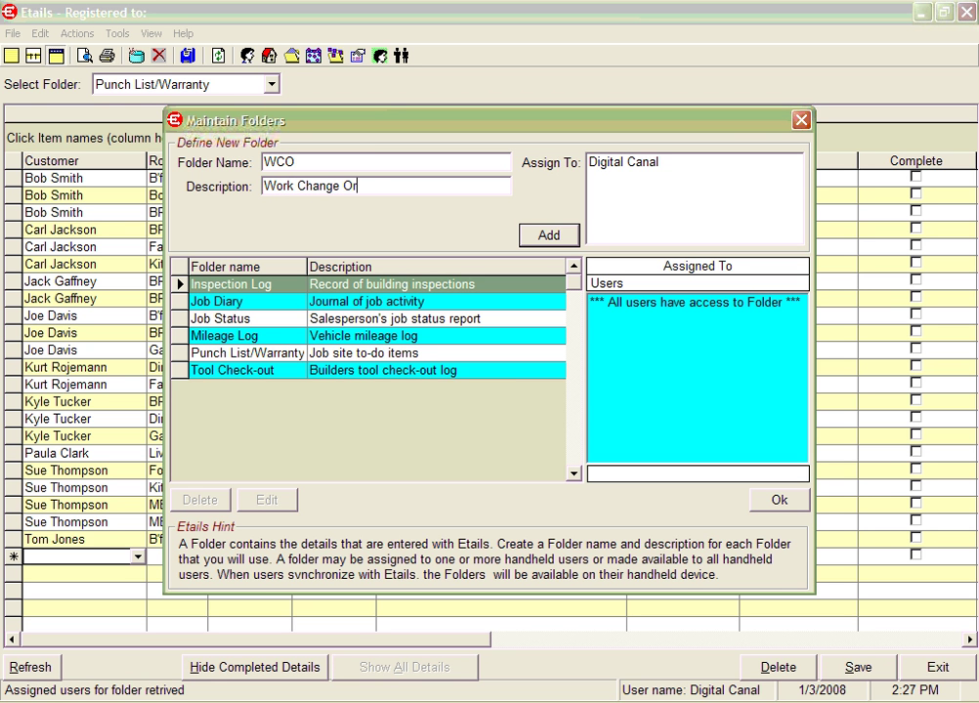
pyautogui.write('ders')
pyautogui.click(546, 238)
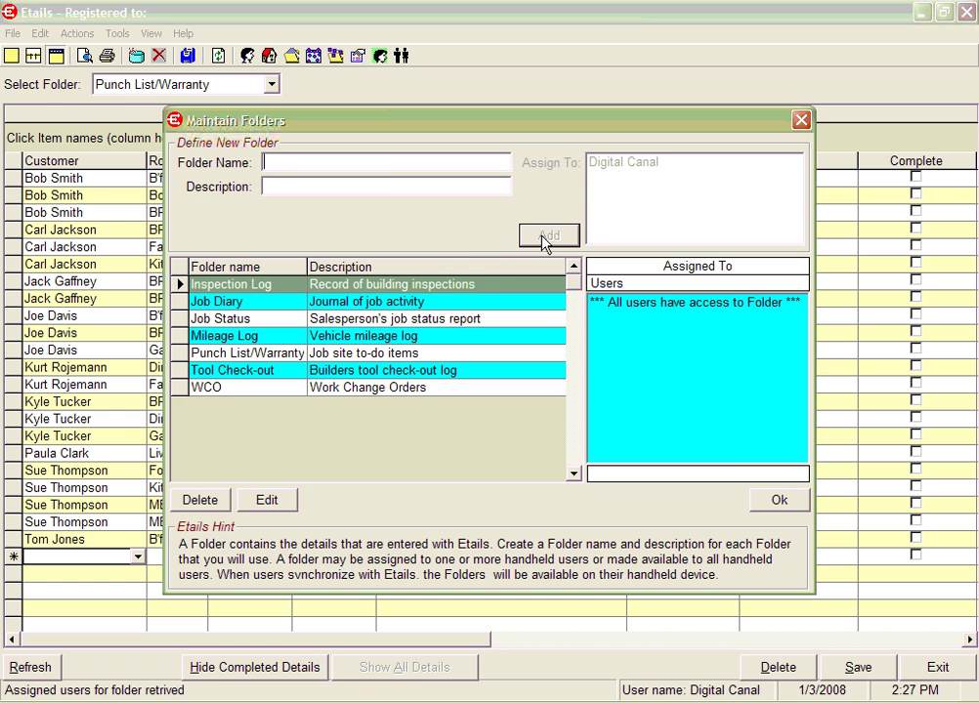
pyautogui.click(778, 500)
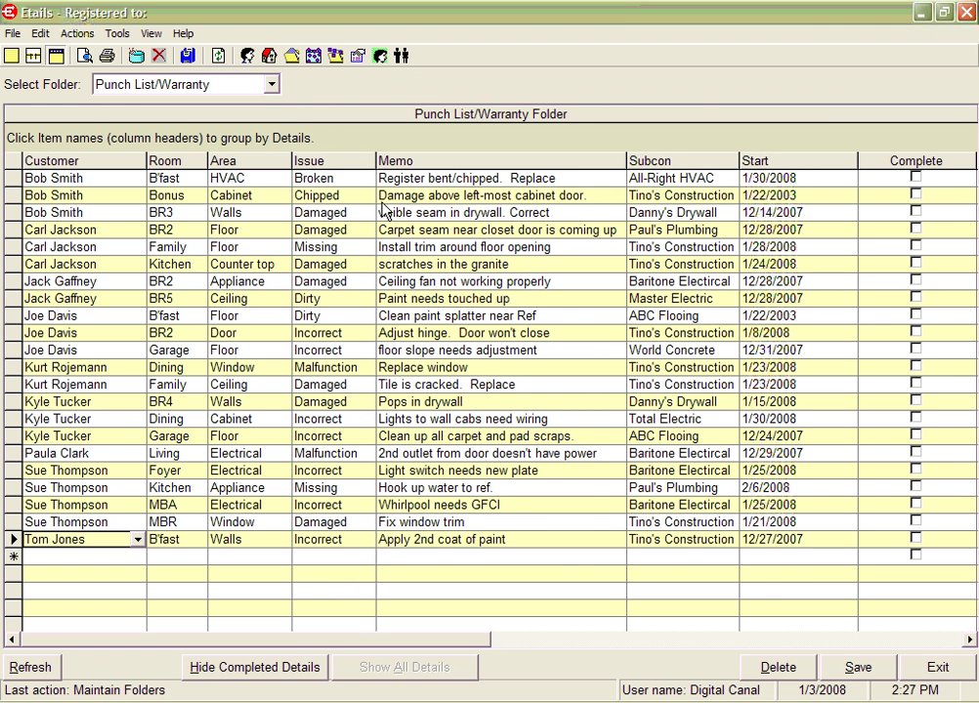
# Step: Keep Punch List/Warranty open and assign the Customer item to the WCO folder
pyautogui.click(273, 85)
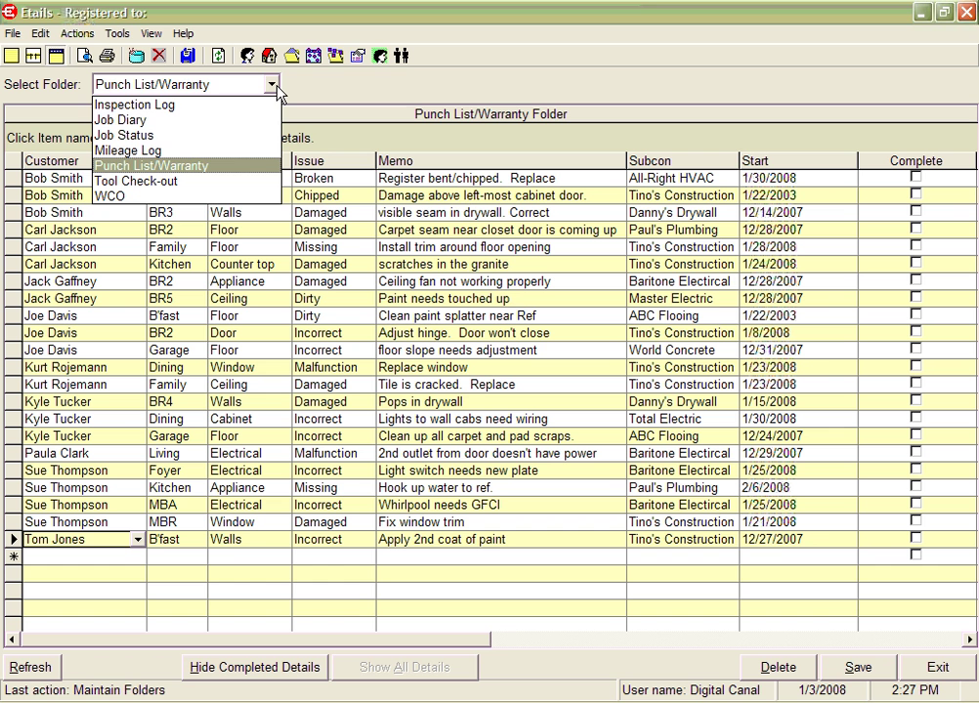
pyautogui.click(278, 86)
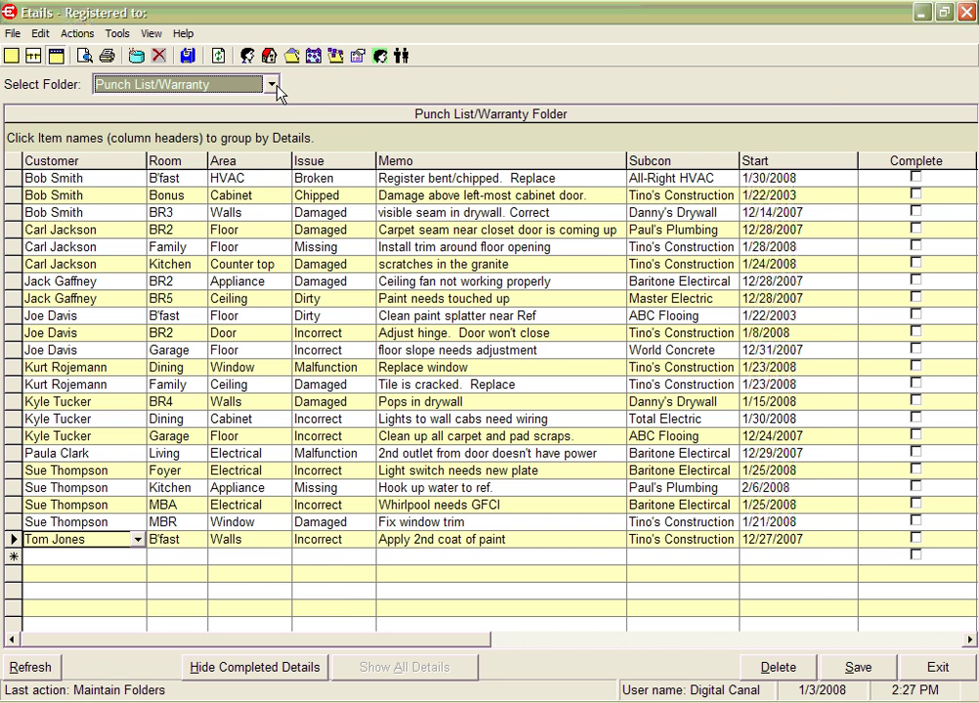
pyautogui.click(338, 57)
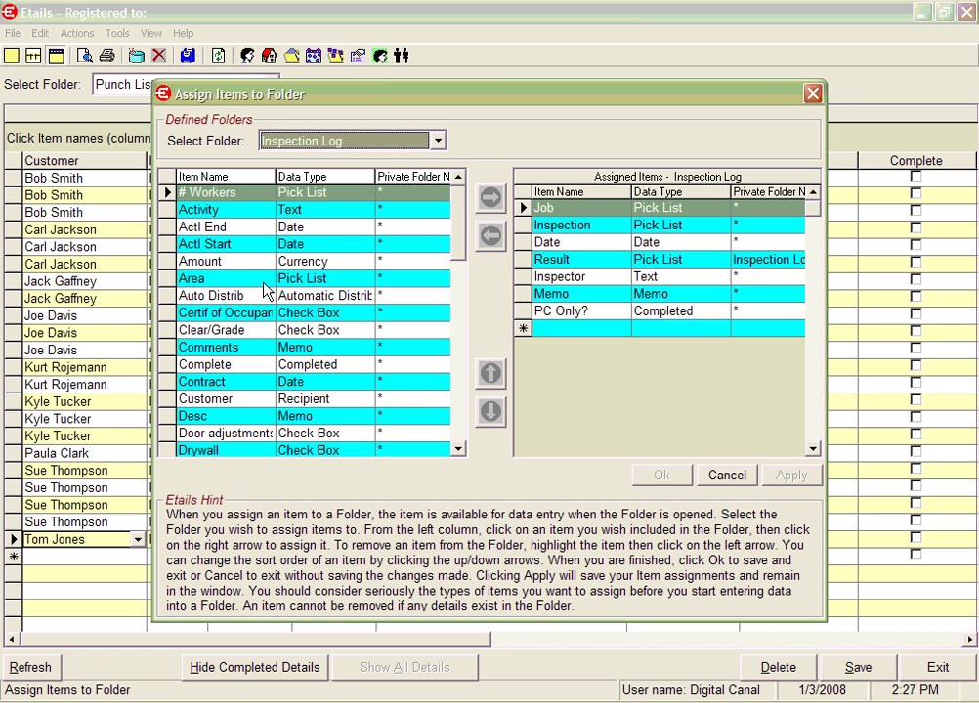
pyautogui.click(437, 141)
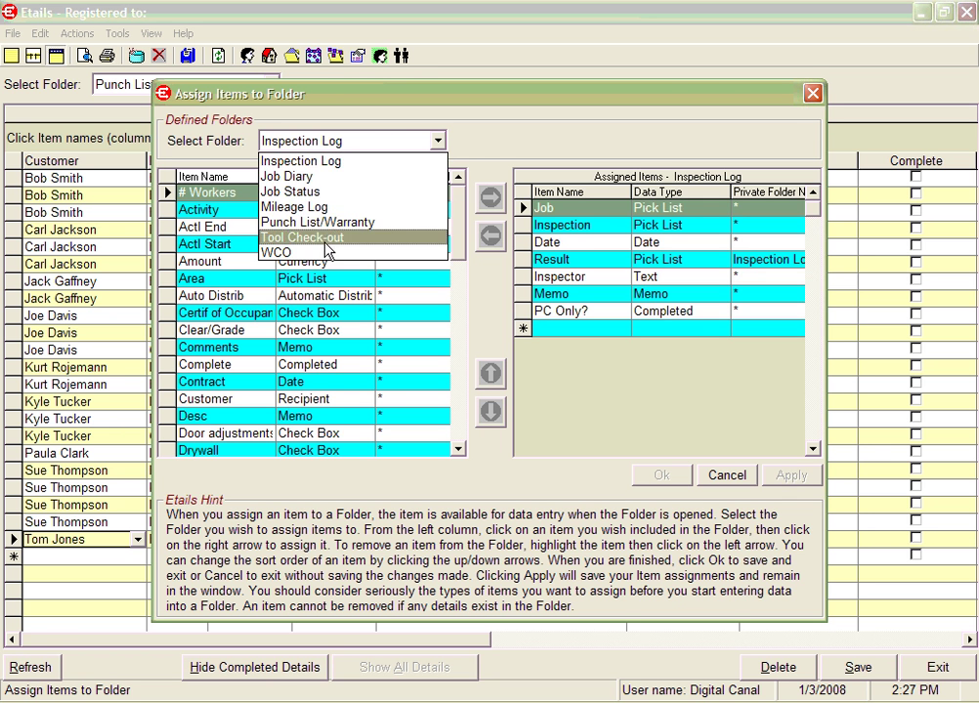
pyautogui.click(320, 252)
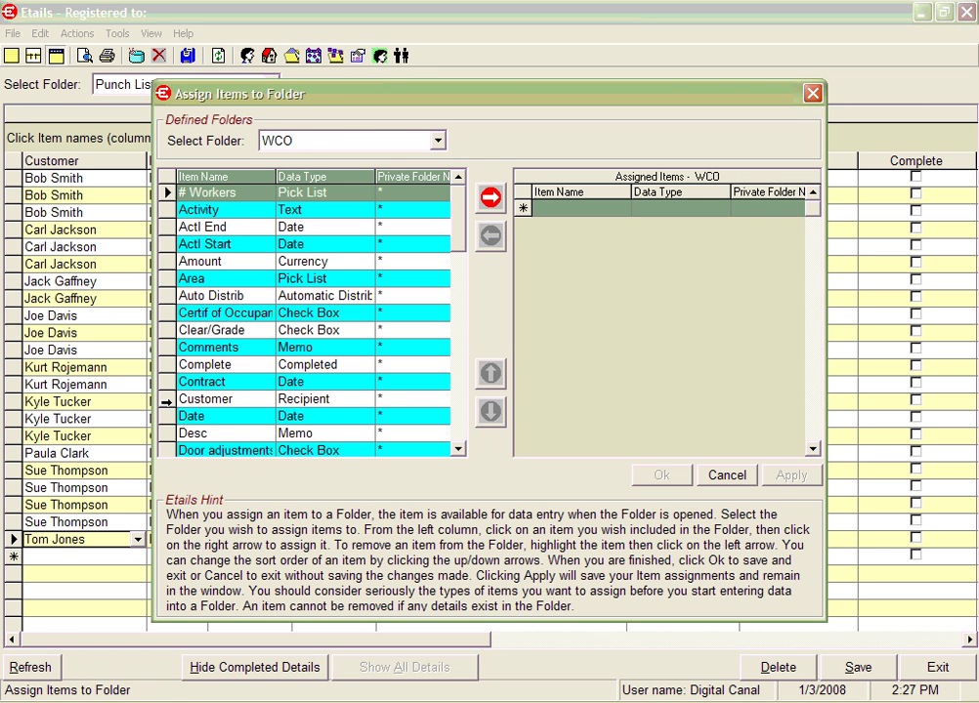
pyautogui.click(166, 402)
pyautogui.click(490, 197)
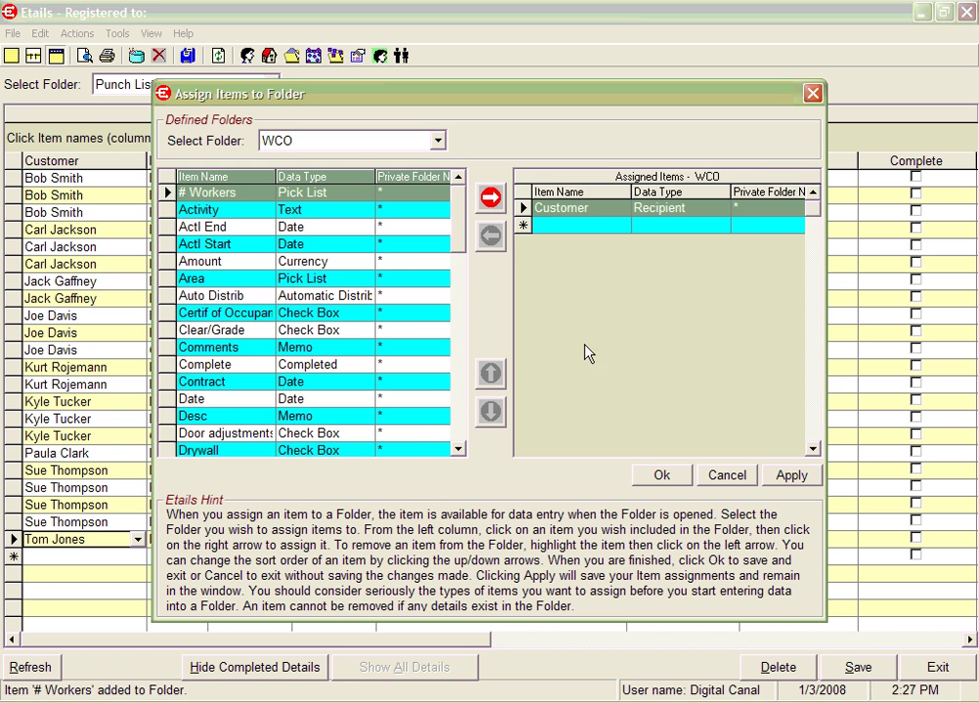
pyautogui.click(662, 475)
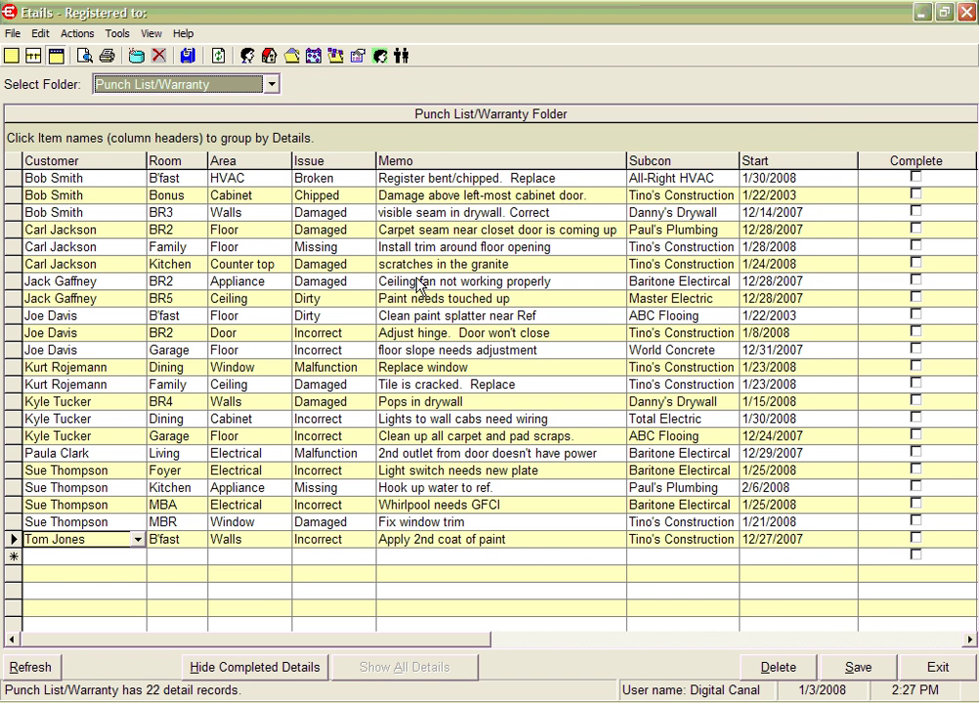
pyautogui.click(273, 86)
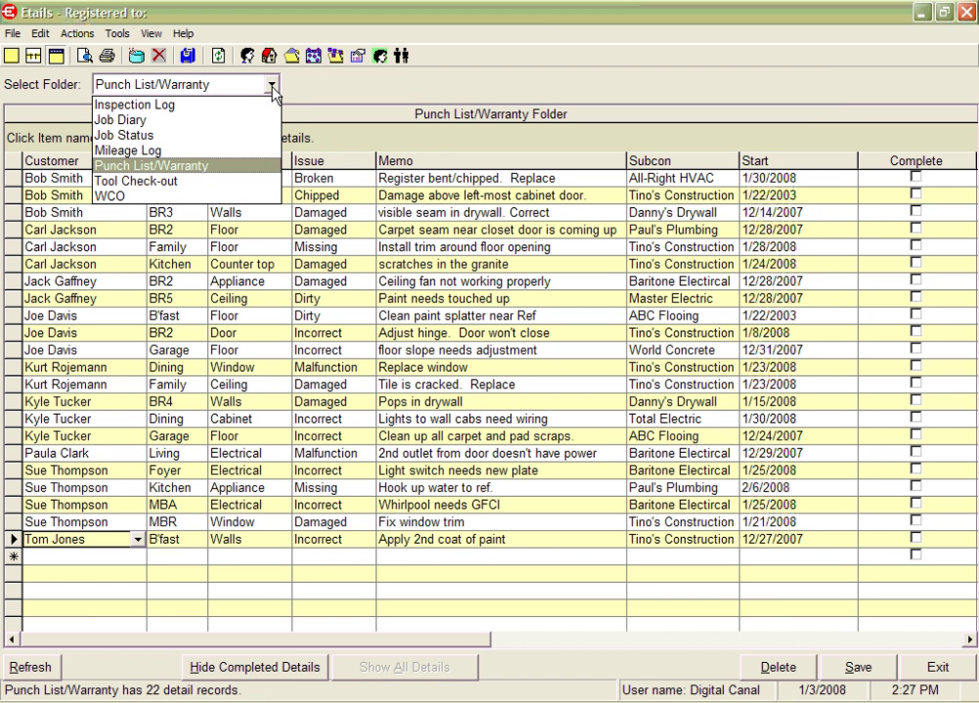
pyautogui.click(214, 166)
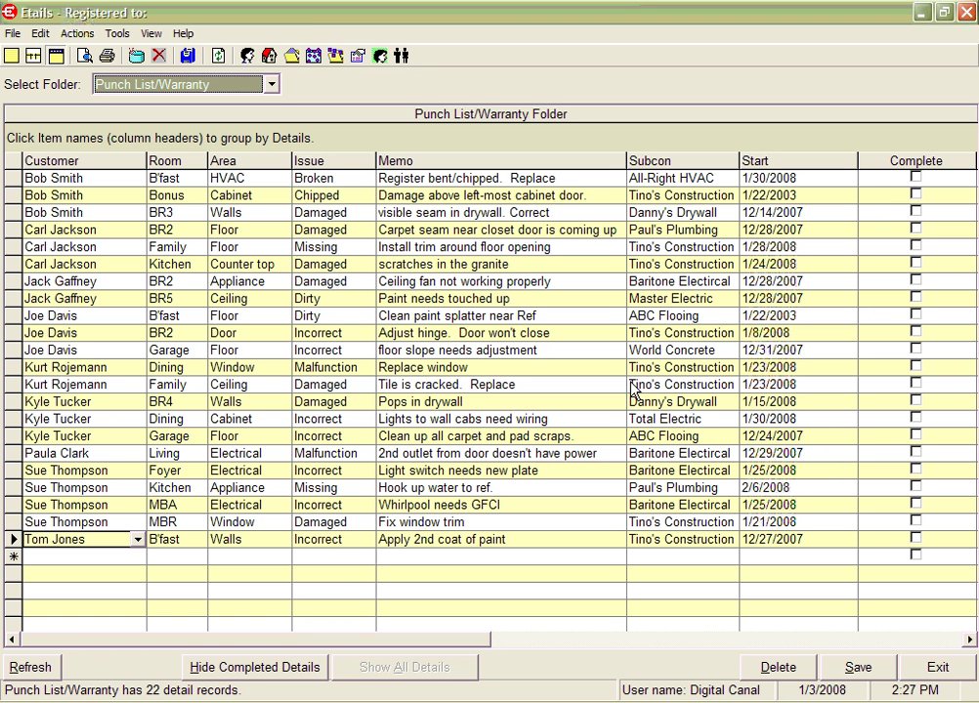
pyautogui.click(138, 557)
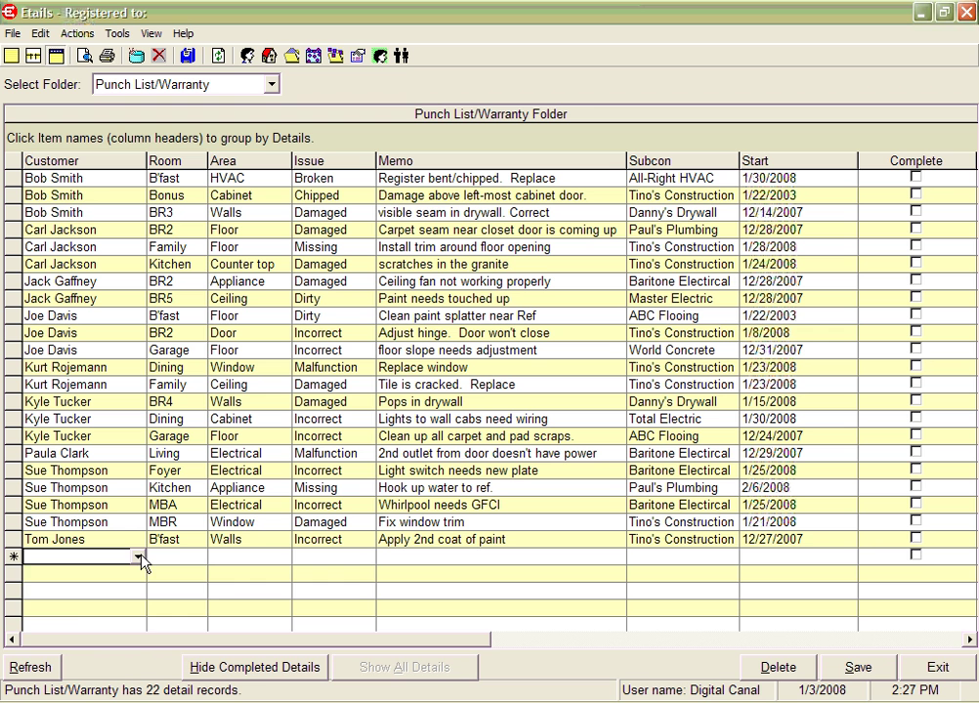
pyautogui.click(107, 619)
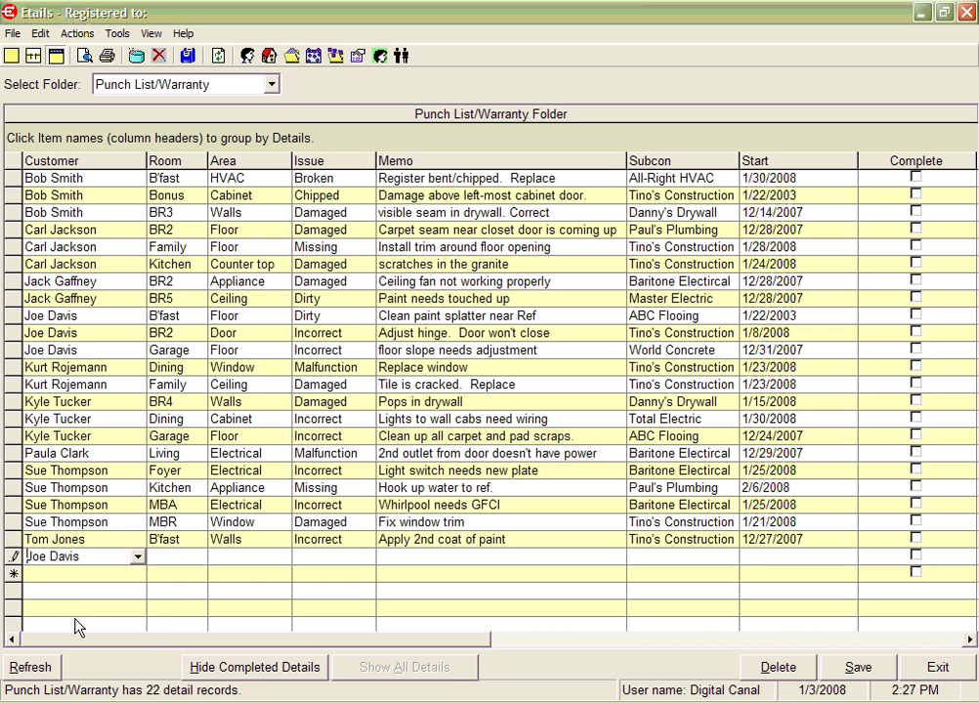
pyautogui.click(199, 557)
pyautogui.click(176, 574)
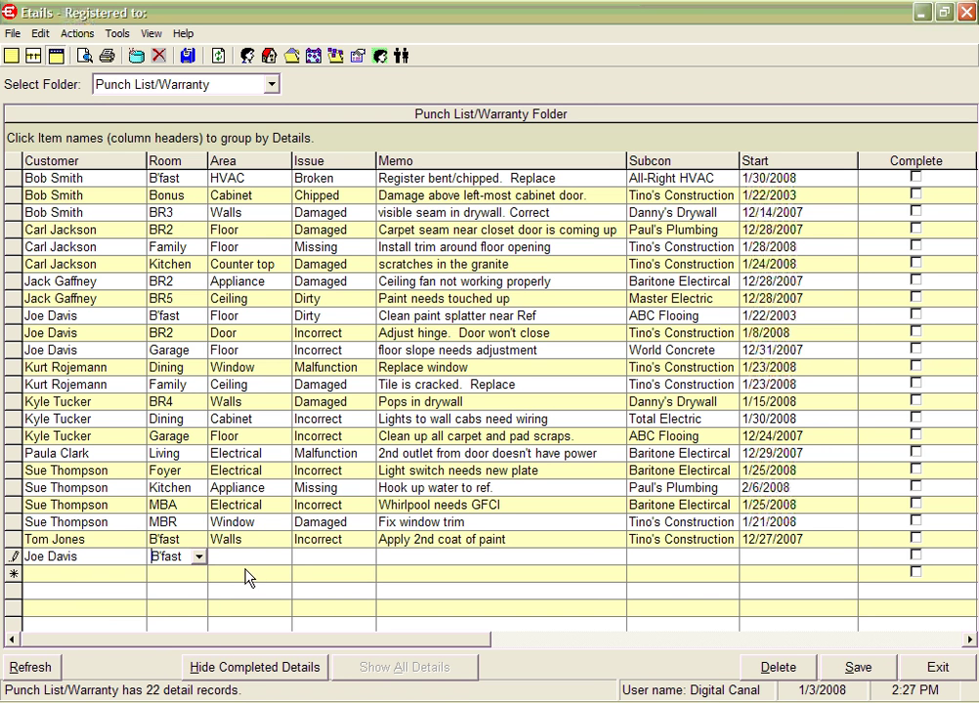
pyautogui.click(284, 558)
pyautogui.click(245, 604)
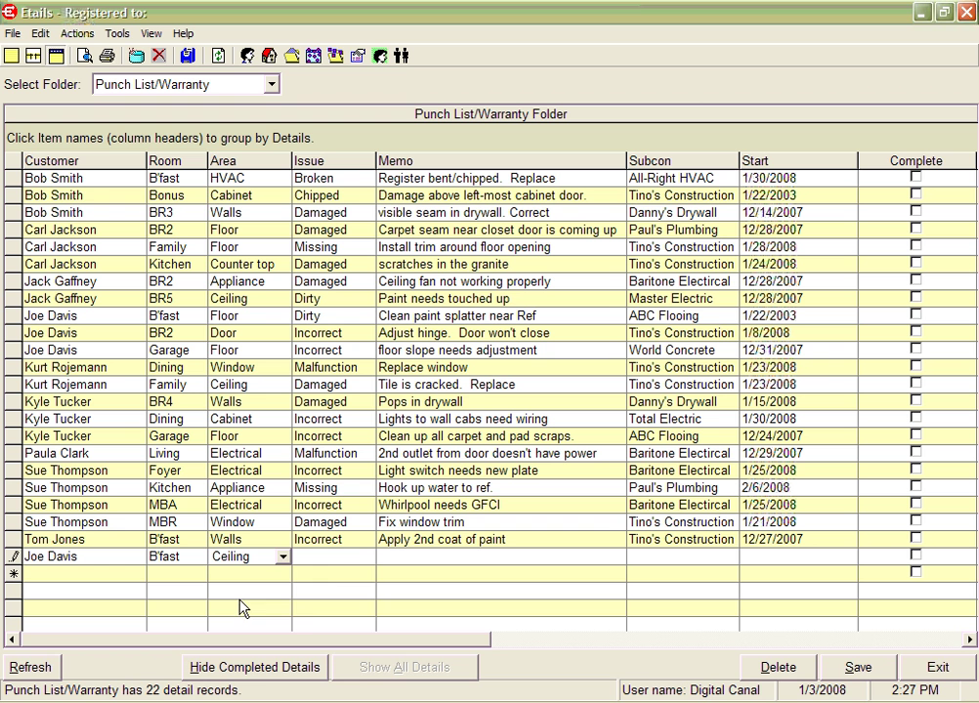
# Step: Set the issue to Damaged, memo 'Nail Pop', Danny's Drywall, start date 1/21/2008
pyautogui.click(363, 559)
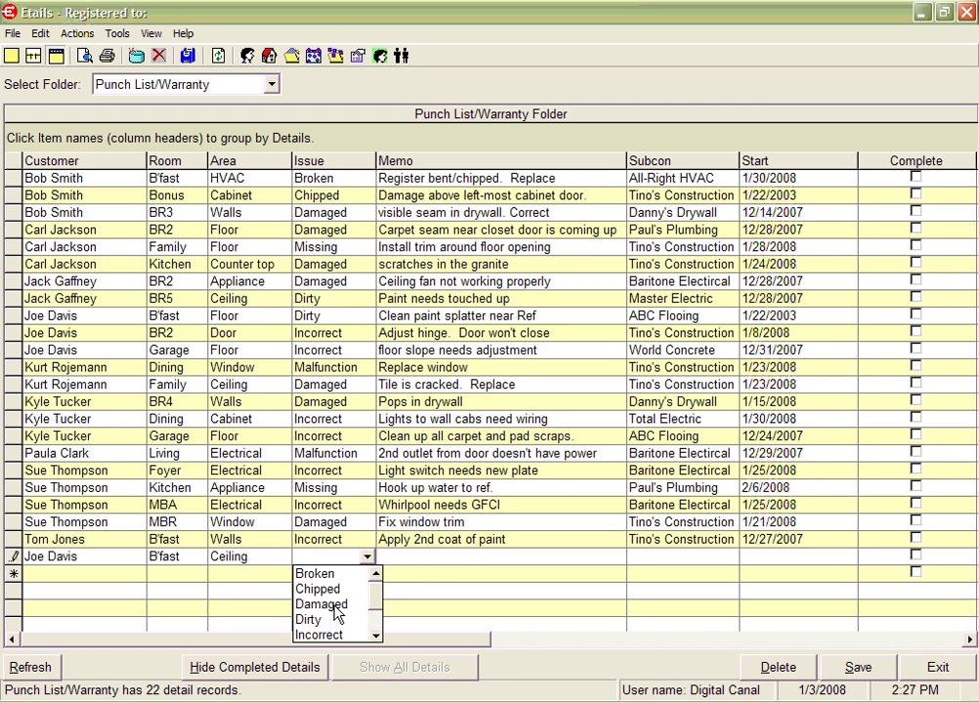
pyautogui.click(390, 667)
pyautogui.click(400, 559)
pyautogui.write('N')
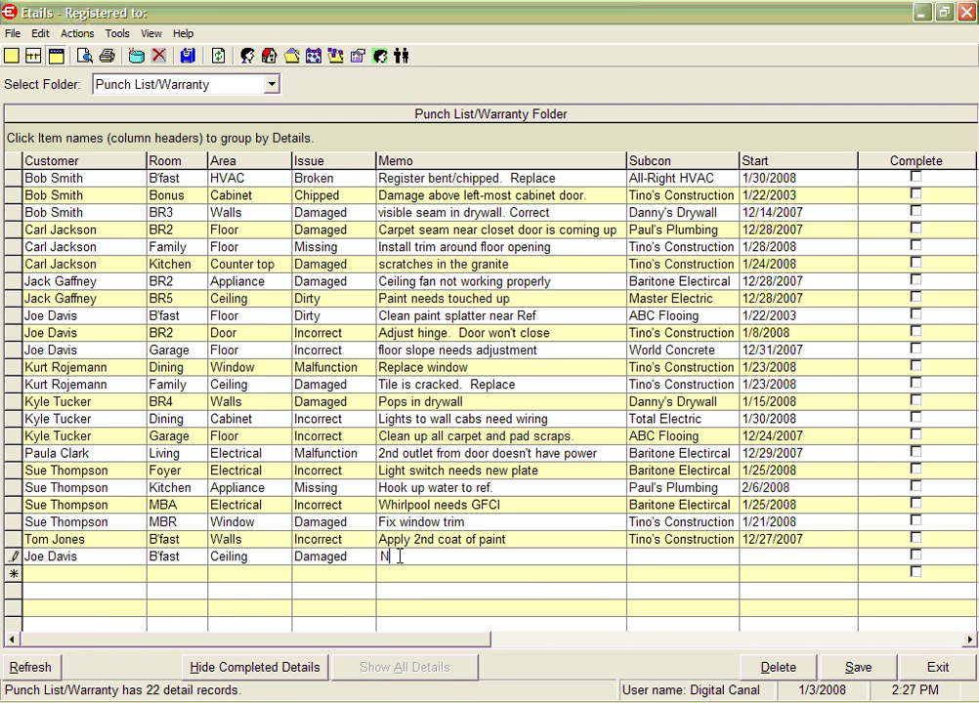
pyautogui.write('ail Pop')
pyautogui.click(718, 557)
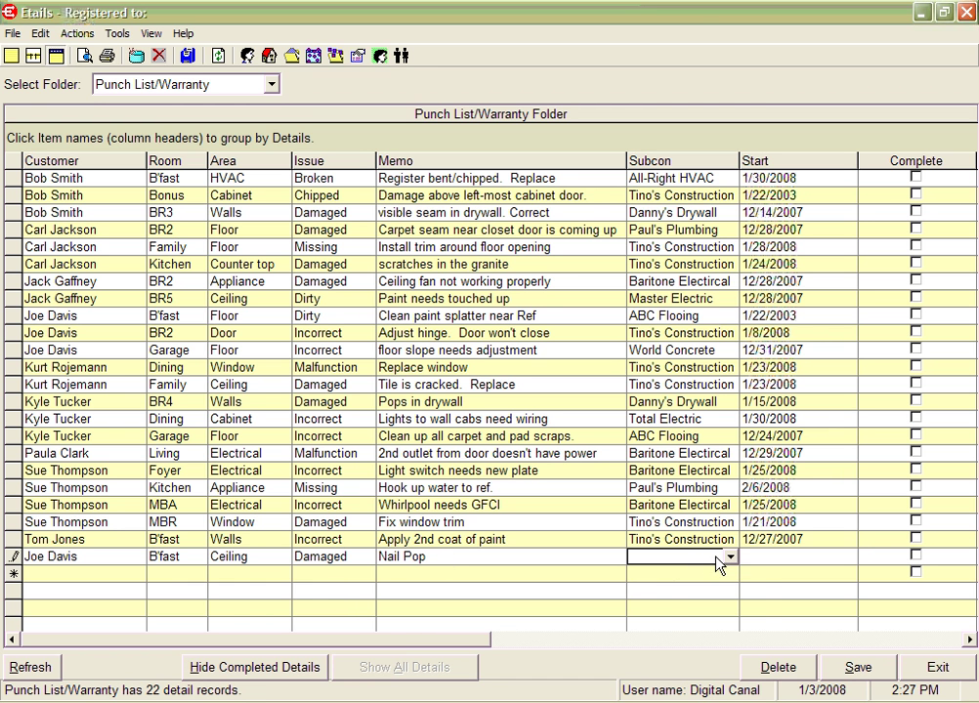
pyautogui.click(674, 634)
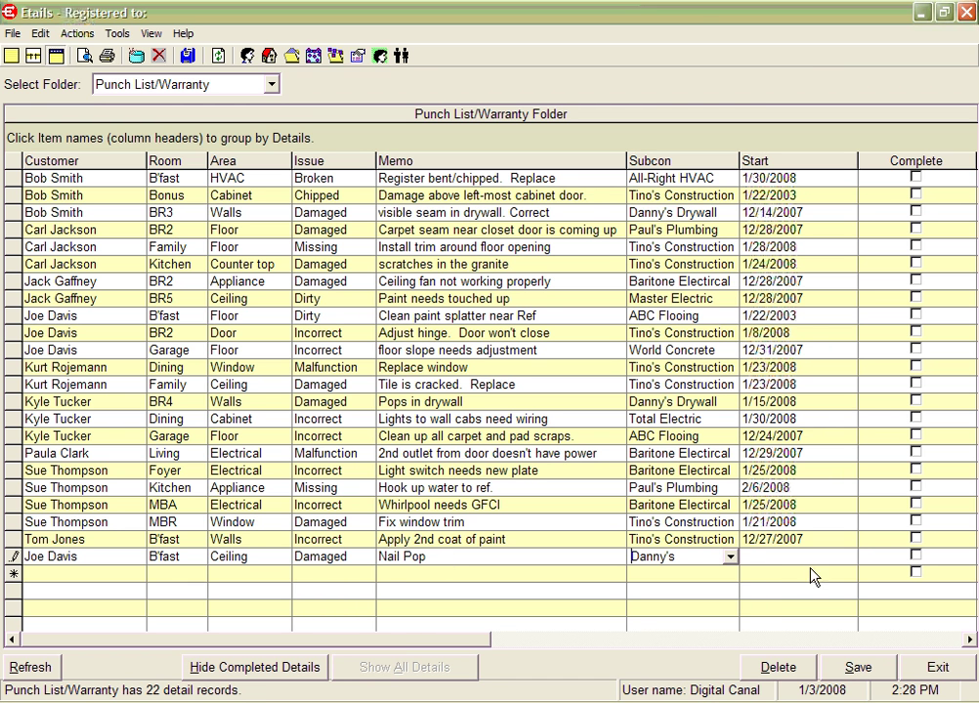
pyautogui.click(833, 561)
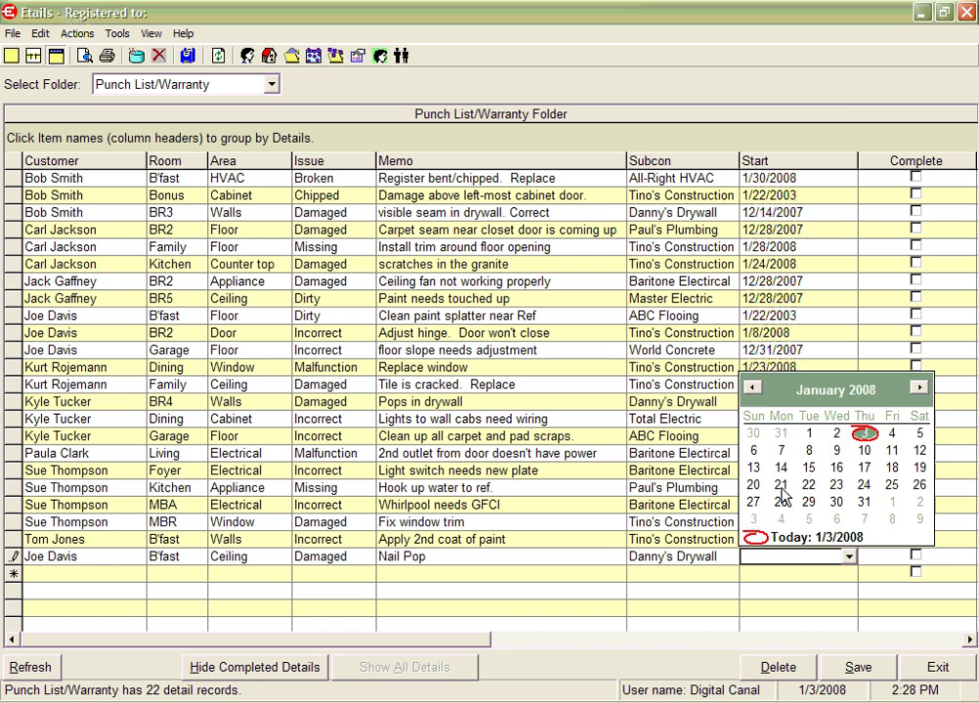
pyautogui.click(782, 499)
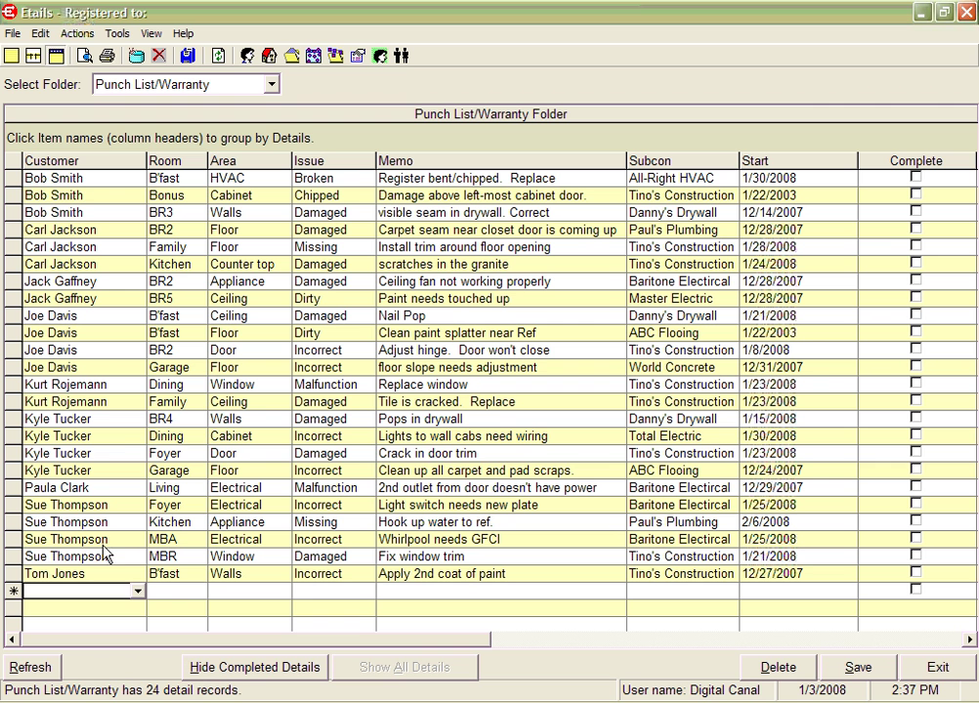
pyautogui.click(29, 453)
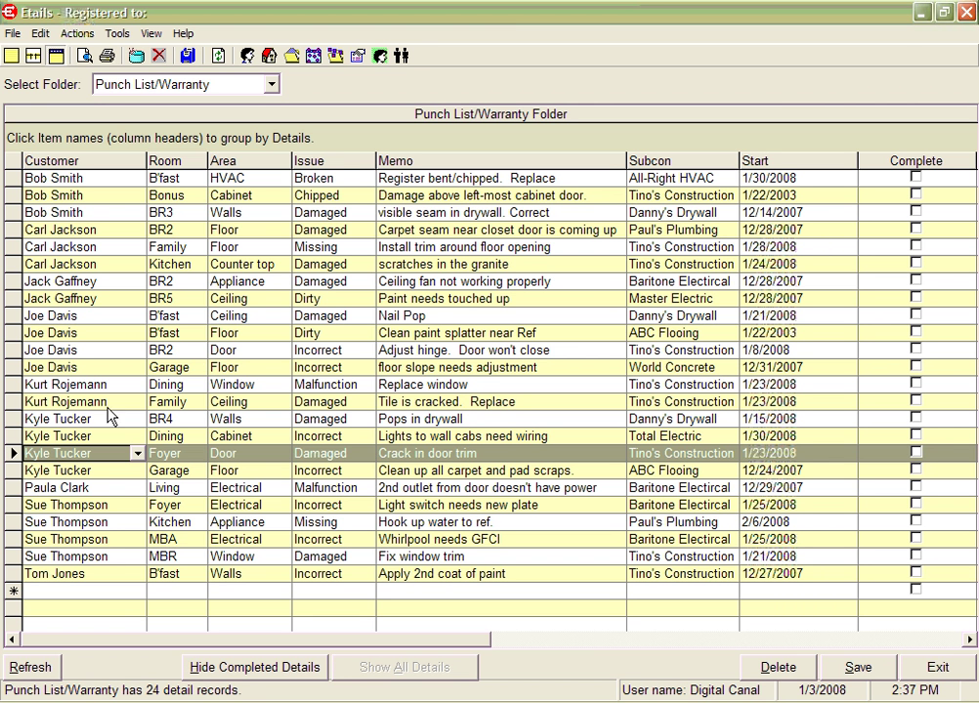
pyautogui.click(402, 56)
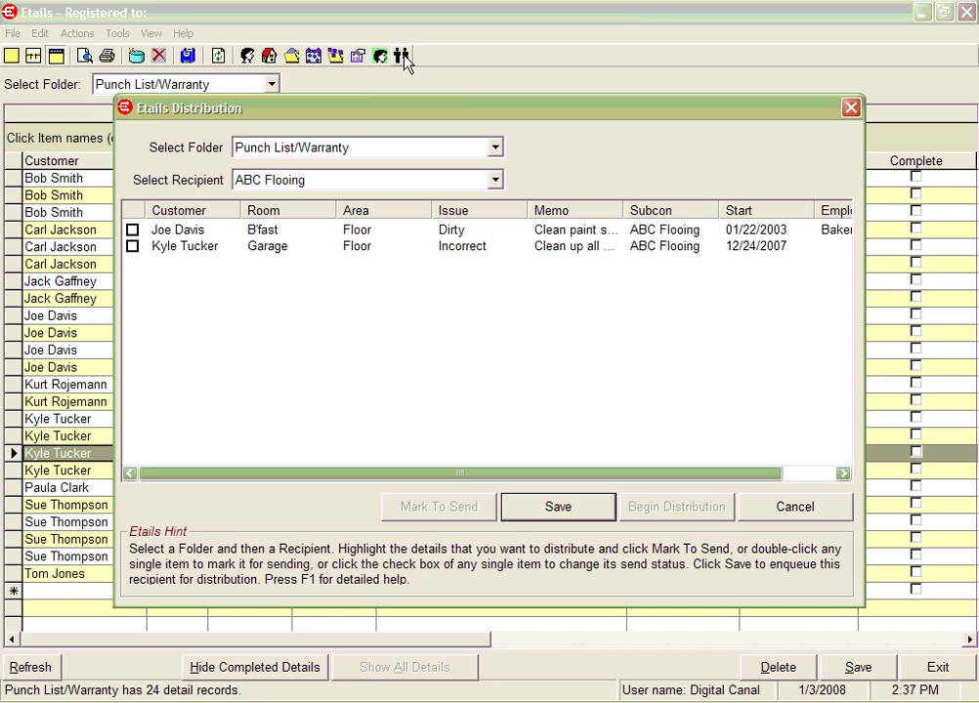
pyautogui.click(496, 179)
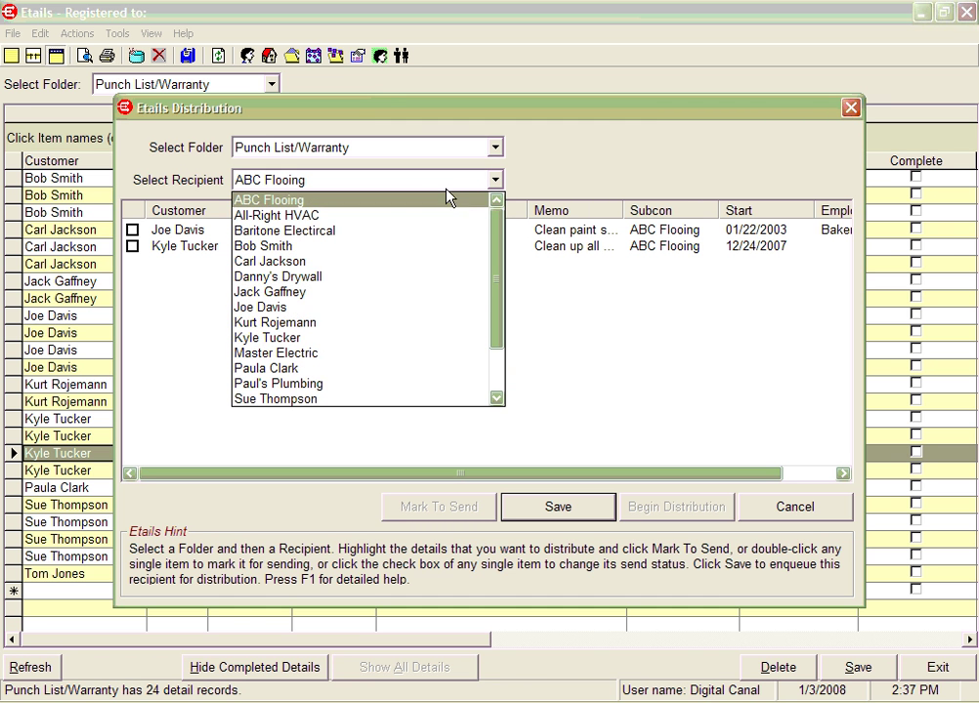
pyautogui.click(496, 180)
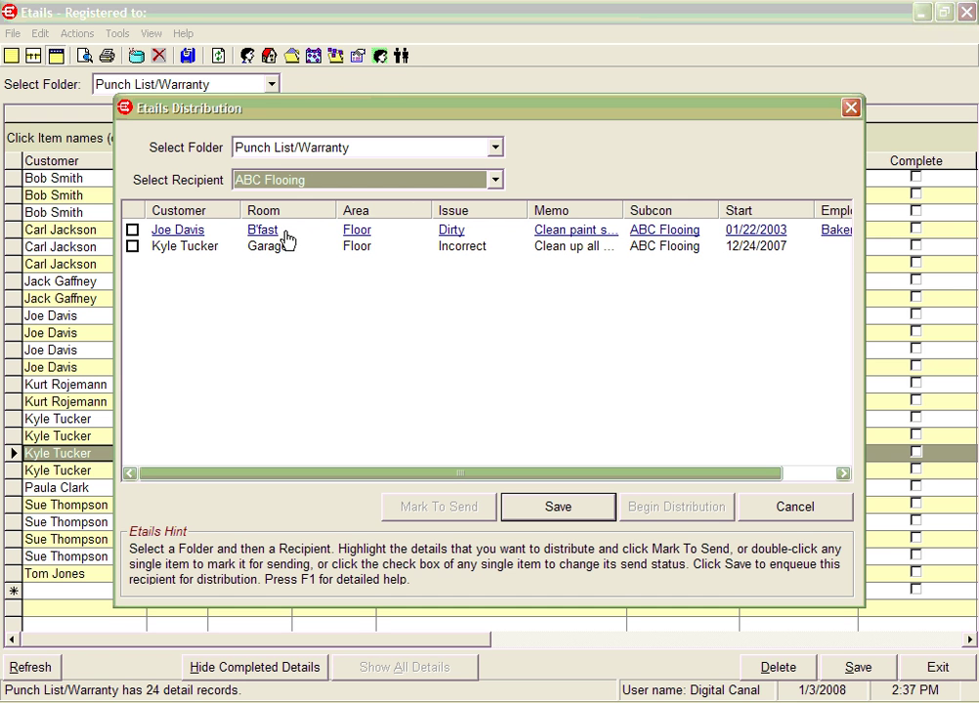
pyautogui.click(495, 181)
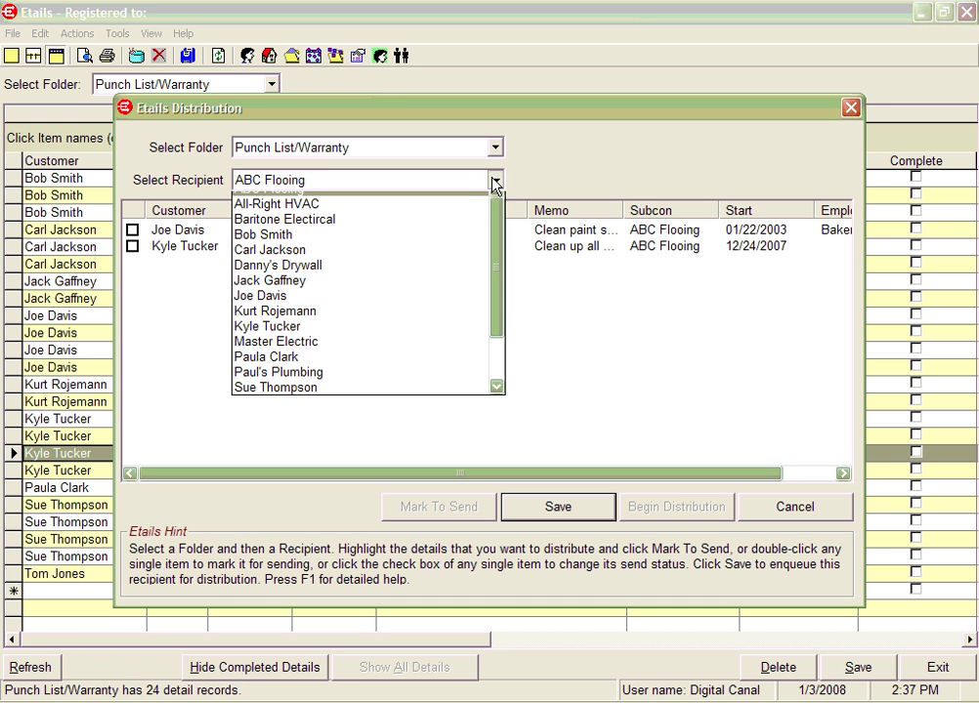
pyautogui.moveTo(499, 246); pyautogui.dragTo(493, 318)
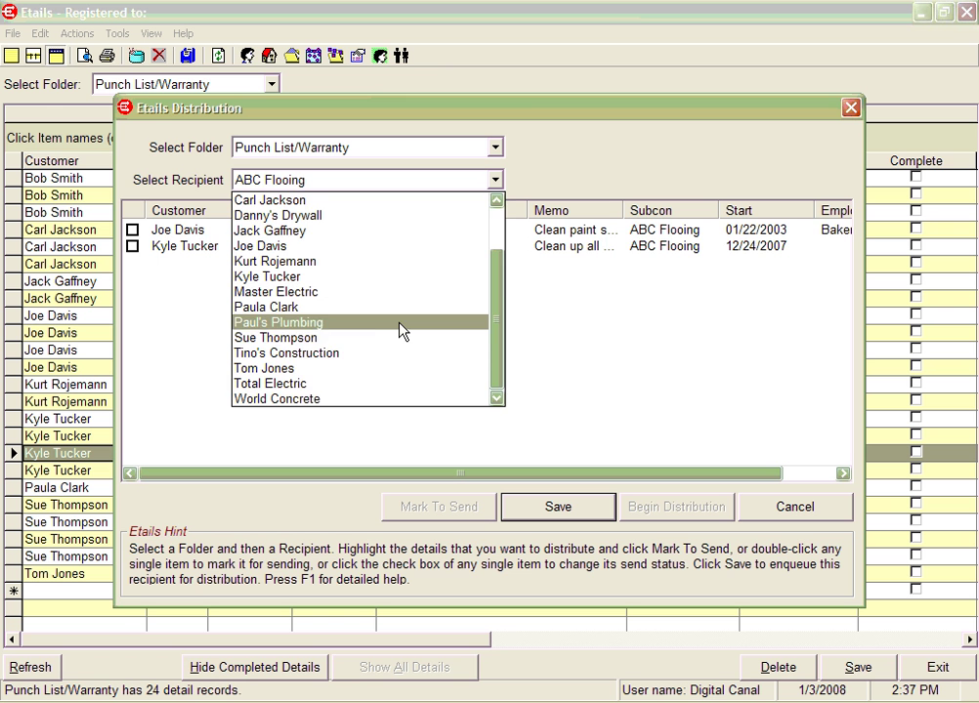
pyautogui.click(334, 356)
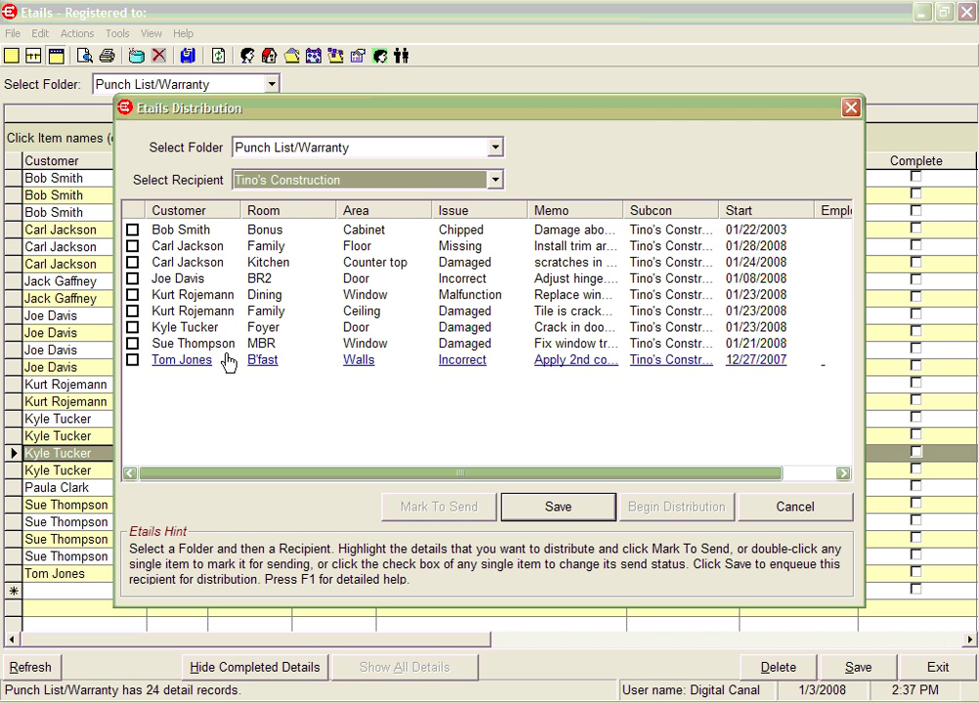
pyautogui.click(133, 328)
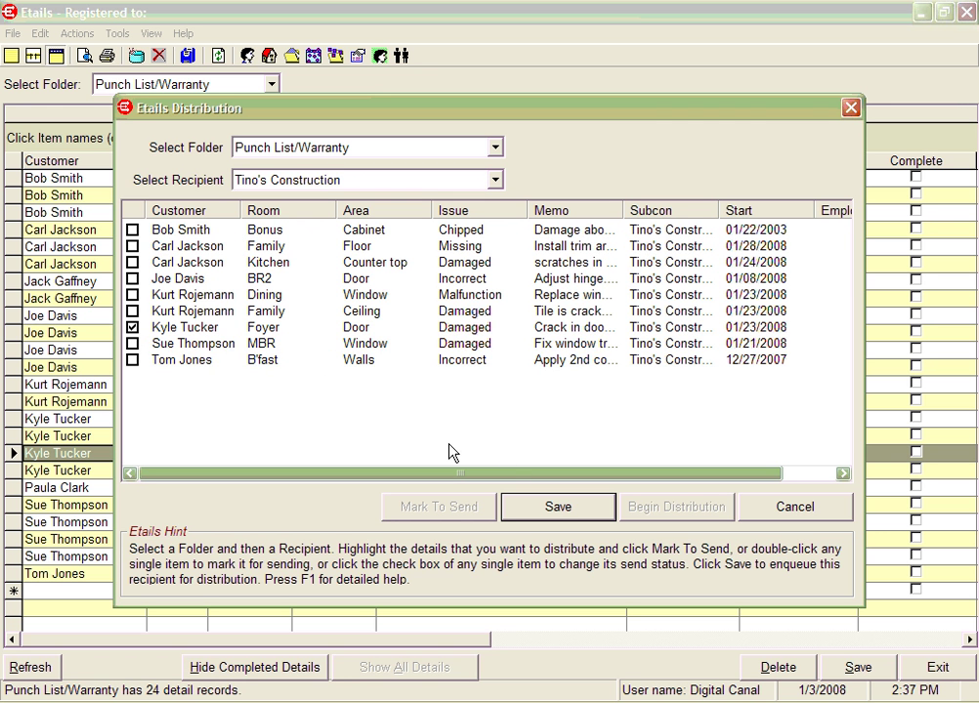
pyautogui.click(555, 510)
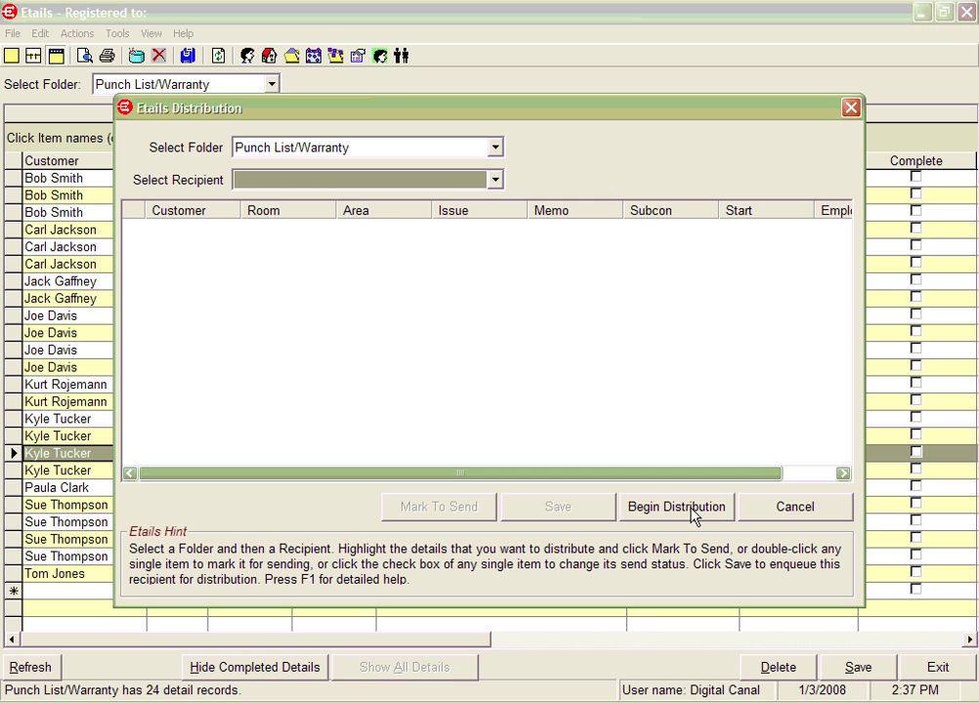